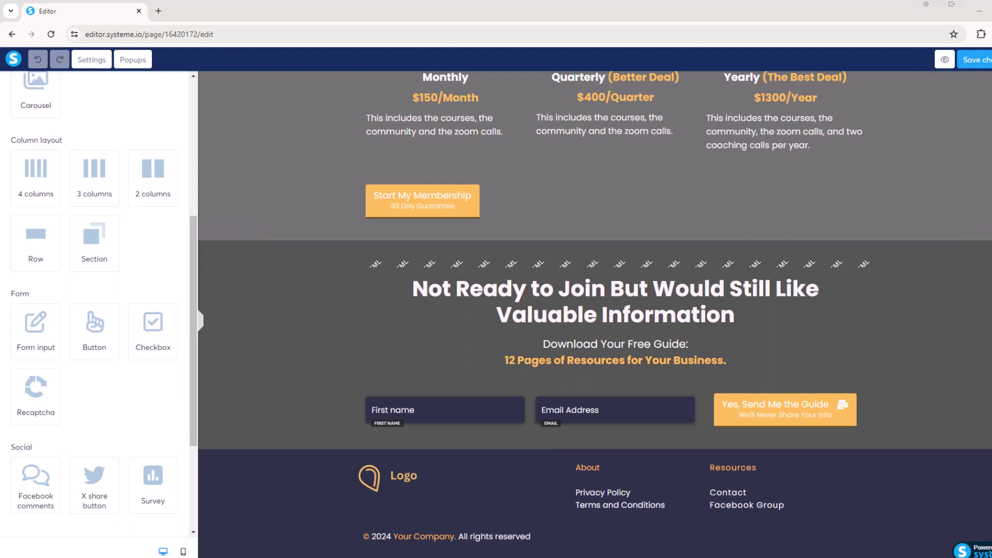
Step: Lay out the footer with a row, a three-column layout, and a nested two-column layout, then resize the columns
drag(37, 244, 494, 530)
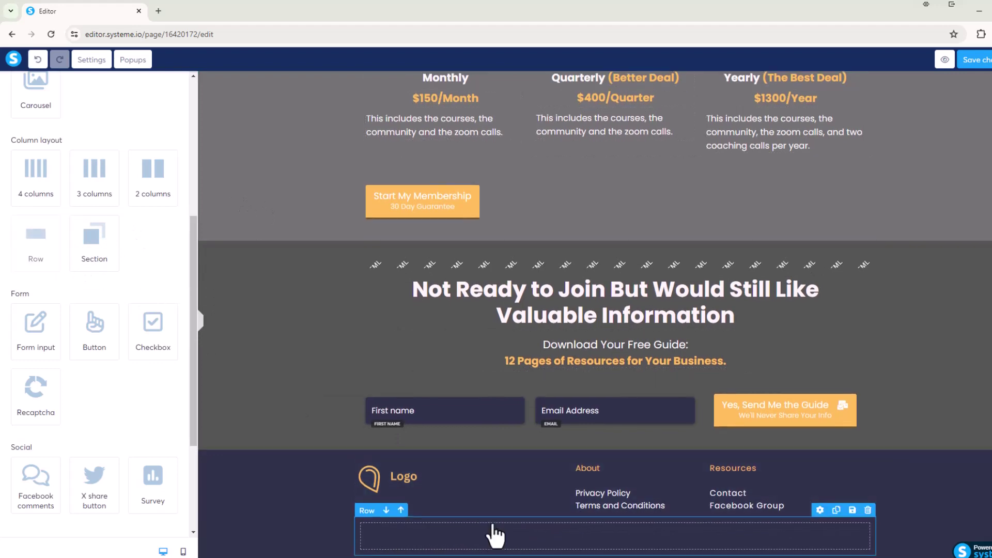
drag(118, 190, 428, 541)
drag(150, 173, 734, 537)
scroll(750, 507, down, 1)
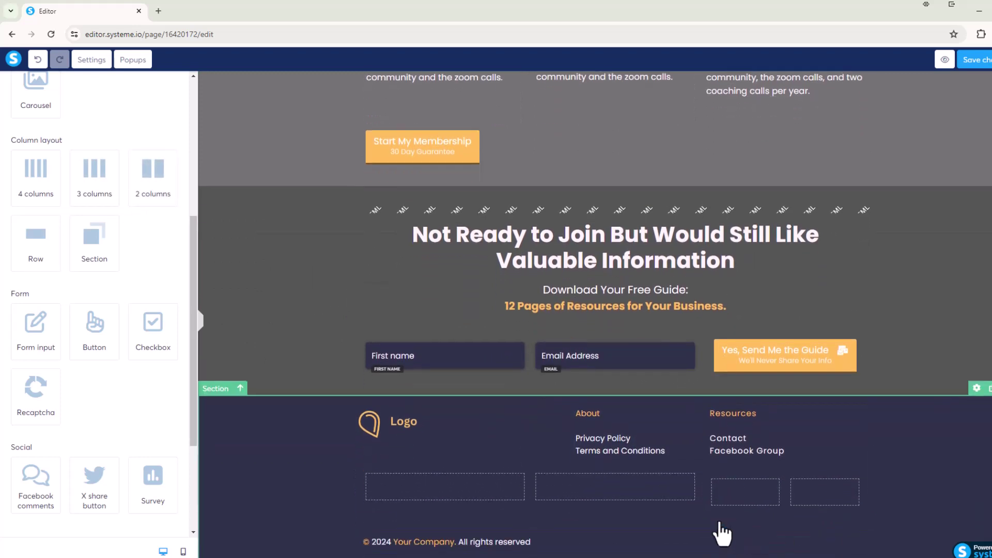
drag(702, 493, 636, 509)
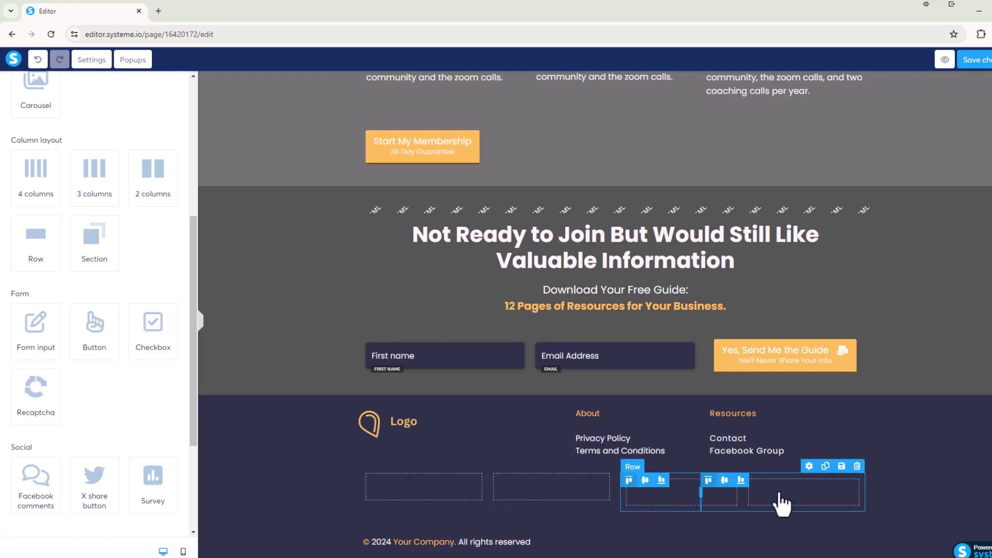
Step: Delete the footer's inner column row and the leftover empty footer row
click(858, 466)
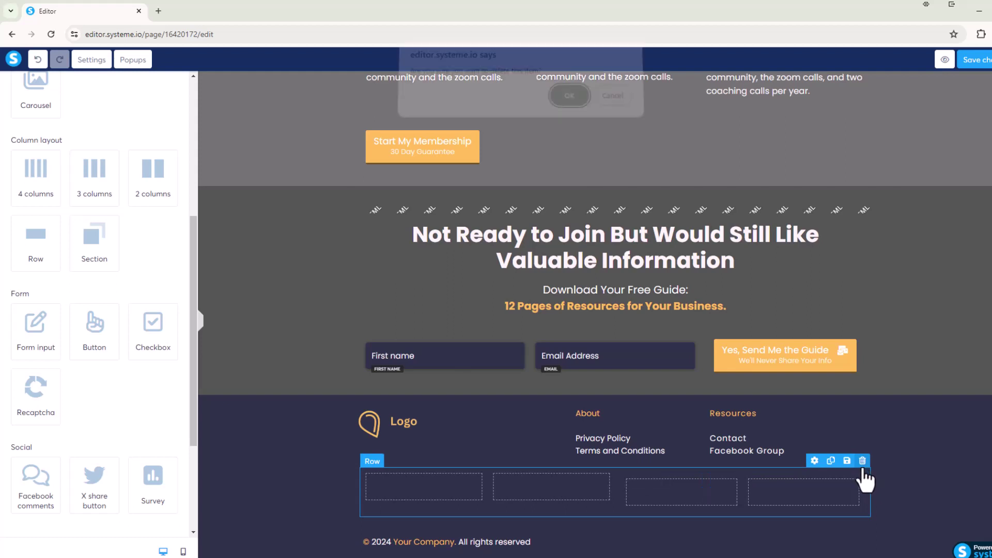
click(569, 103)
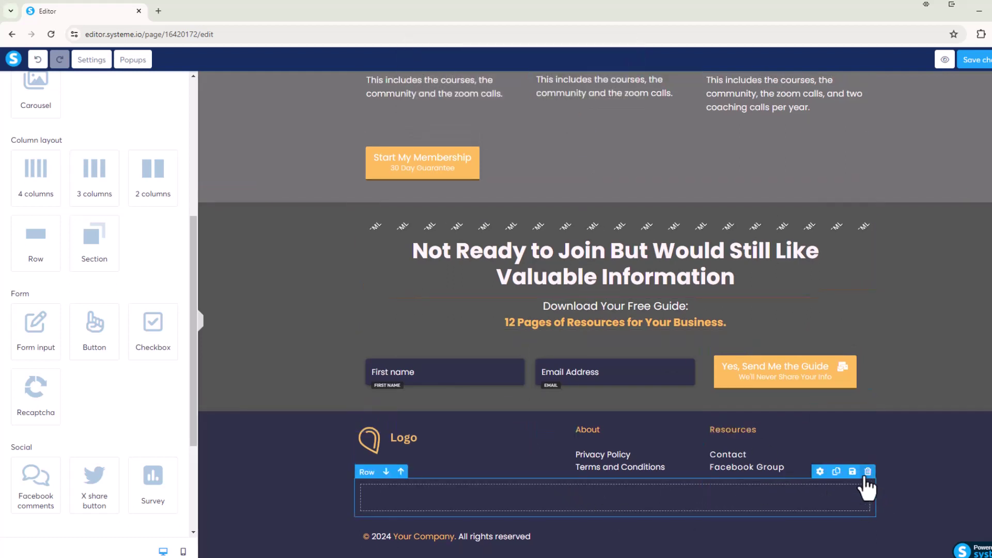
click(868, 471)
click(569, 103)
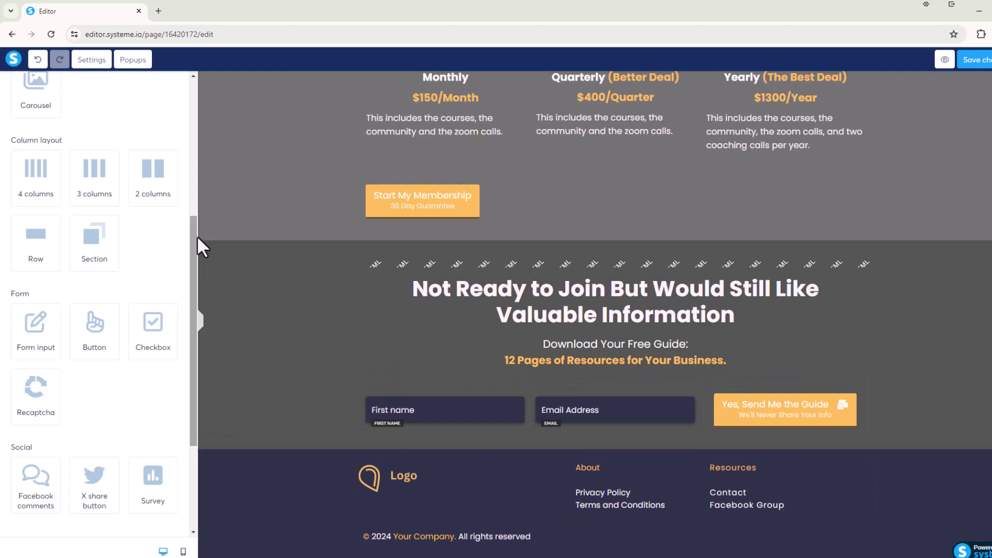
Step: Add a new footer row containing a Raw HTML element and open its code editor
drag(41, 240, 530, 514)
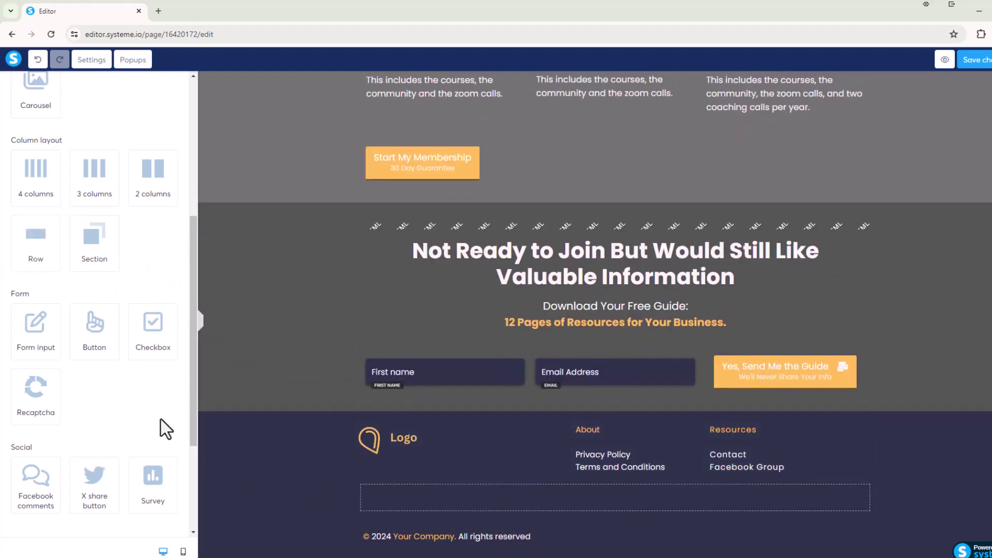
scroll(163, 428, down, 3)
drag(31, 487, 429, 515)
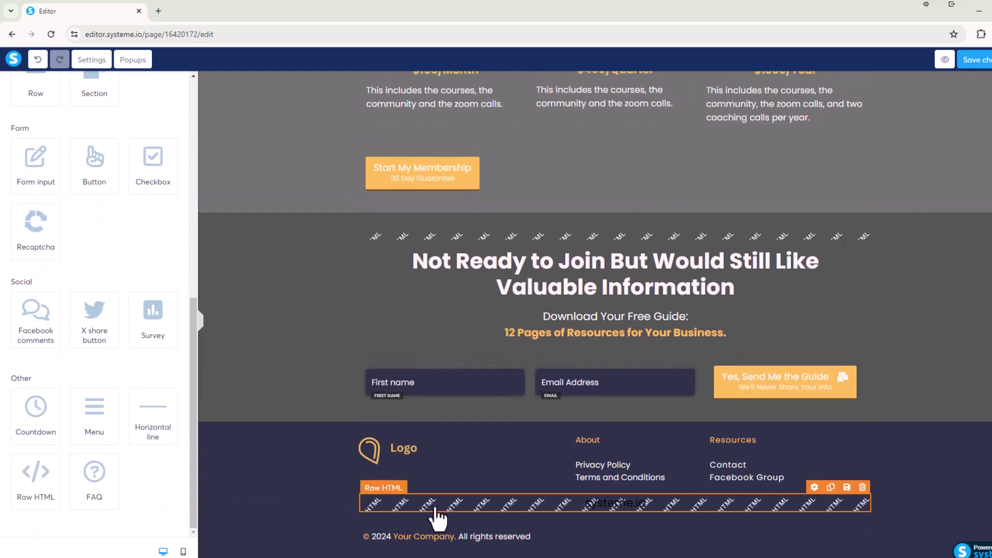
click(617, 511)
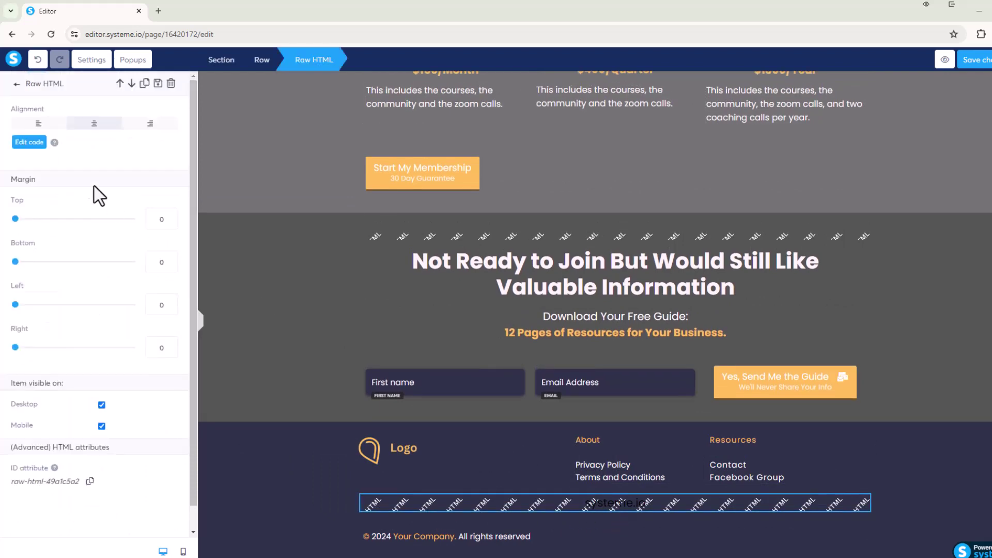
click(30, 142)
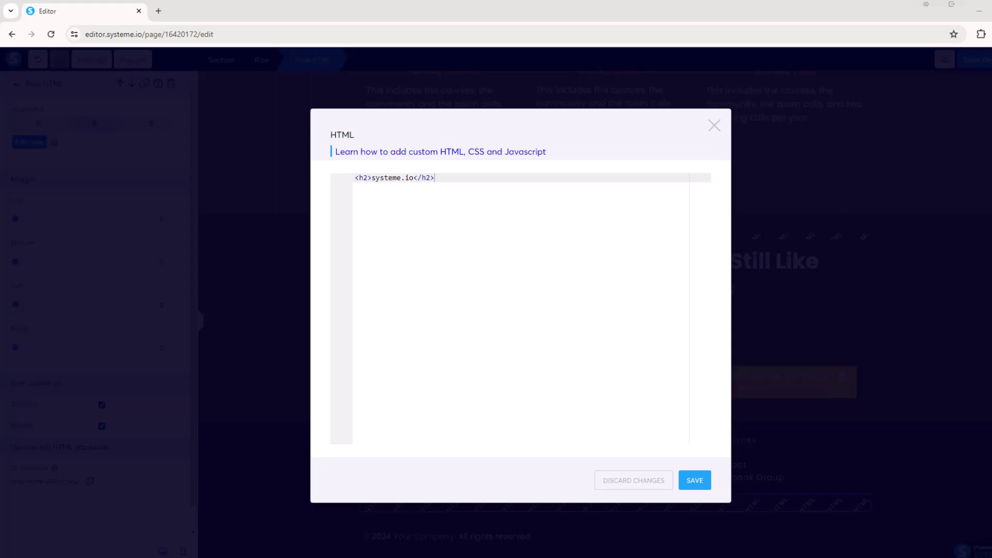
Step: Replace the placeholder <h2>systeme.io</h2> code with the pasted social-media icon HTML and save
key(ctrl+a)
key(ctrl+v)
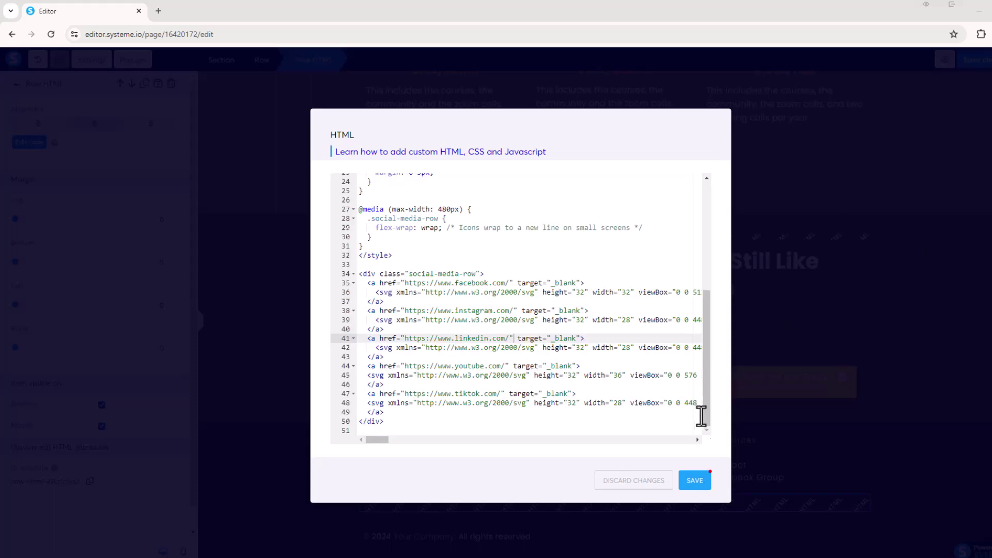
click(698, 485)
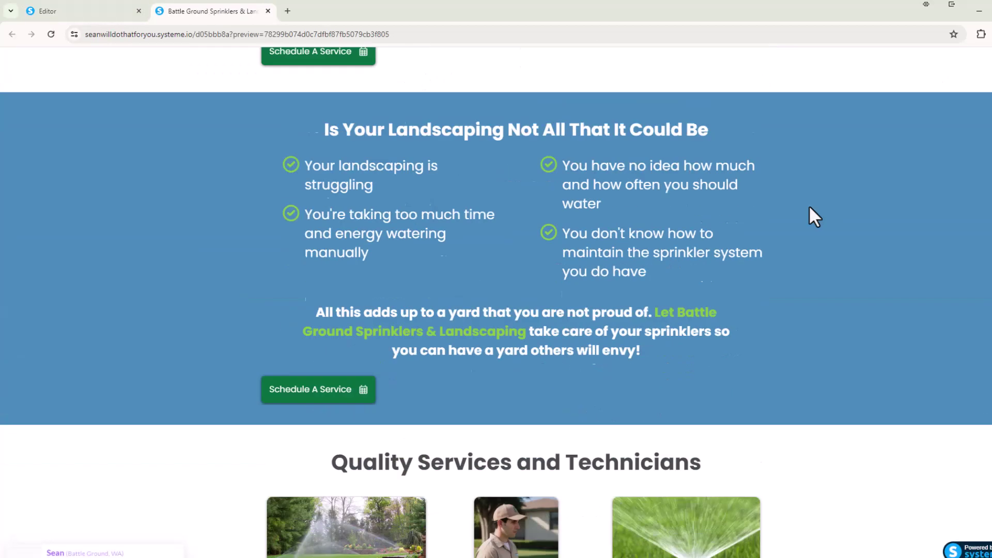
Step: In the preview footer, test the Facebook, LinkedIn, YouTube and TikTok icon links, closing each opened tab
scroll(810, 207, down, 20)
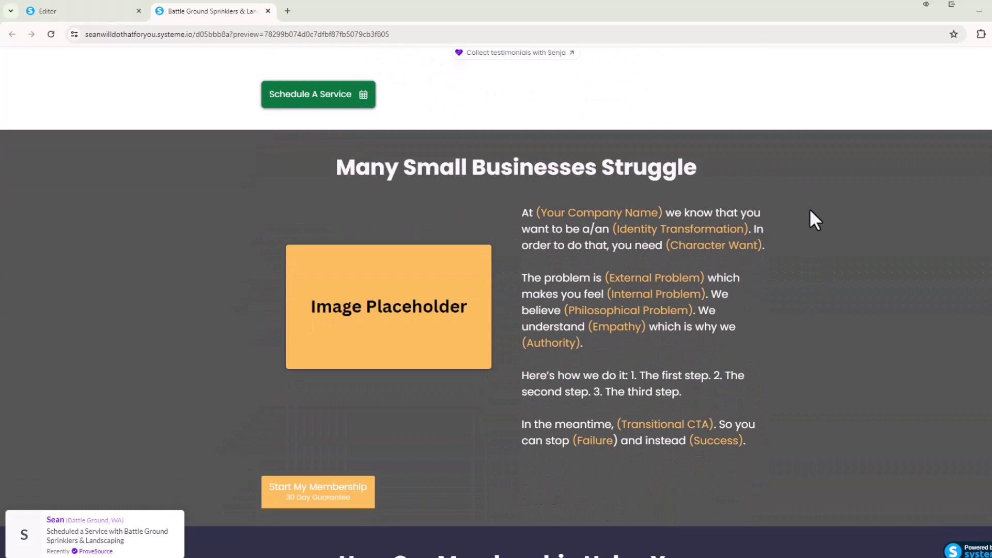
scroll(802, 232, down, 9)
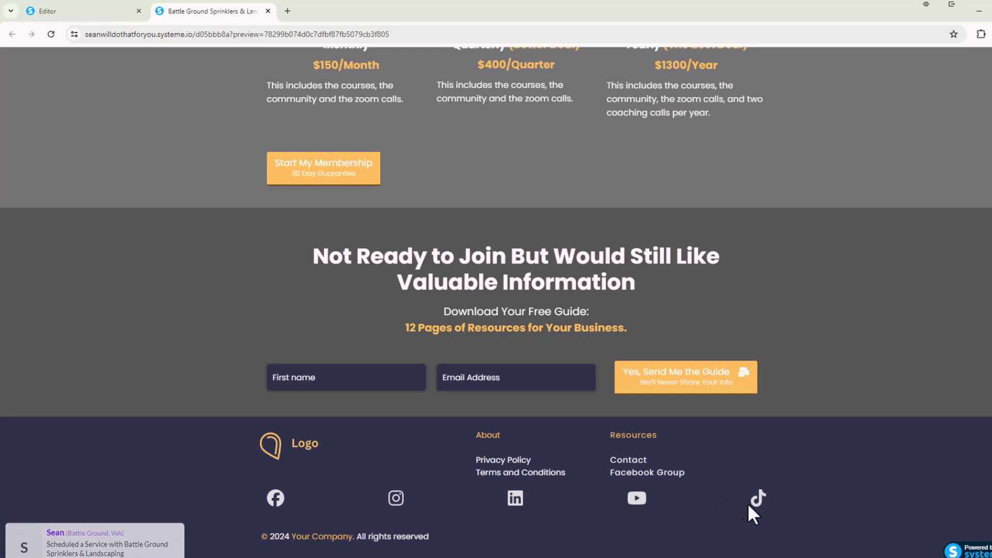
click(279, 506)
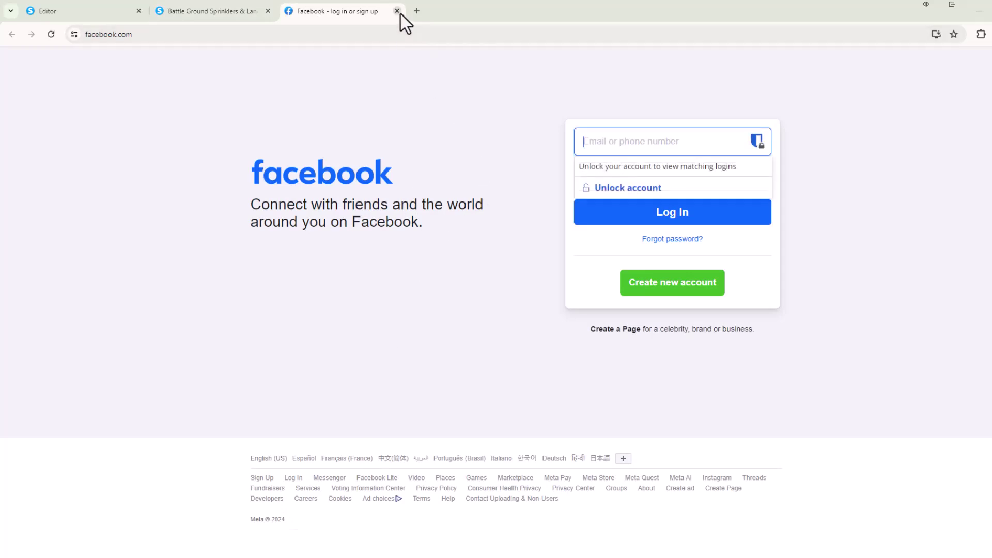
click(396, 11)
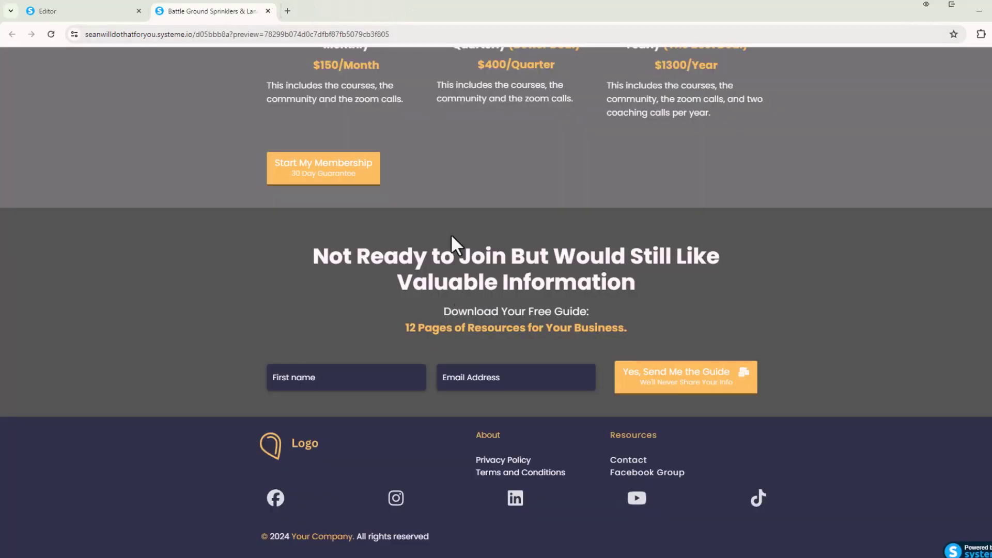
click(516, 499)
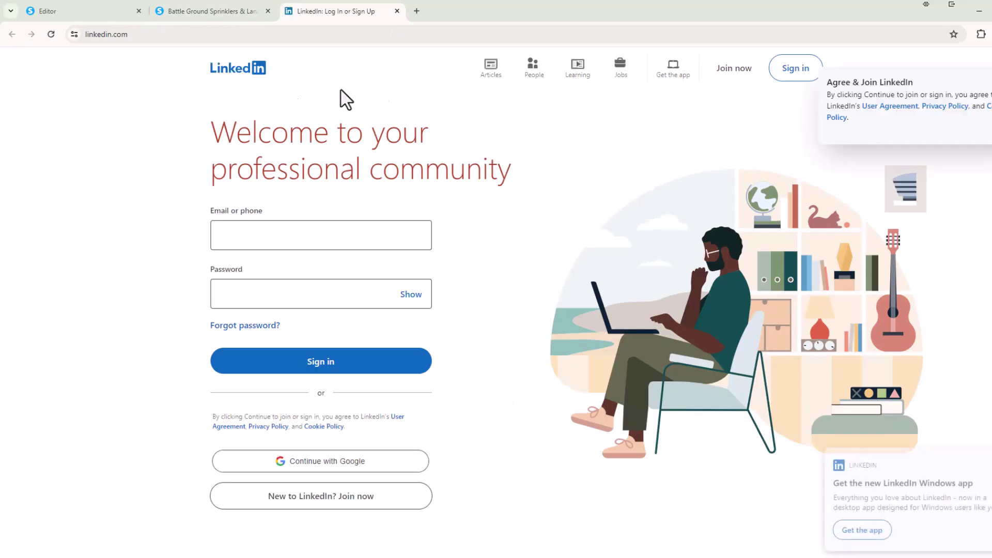
click(397, 11)
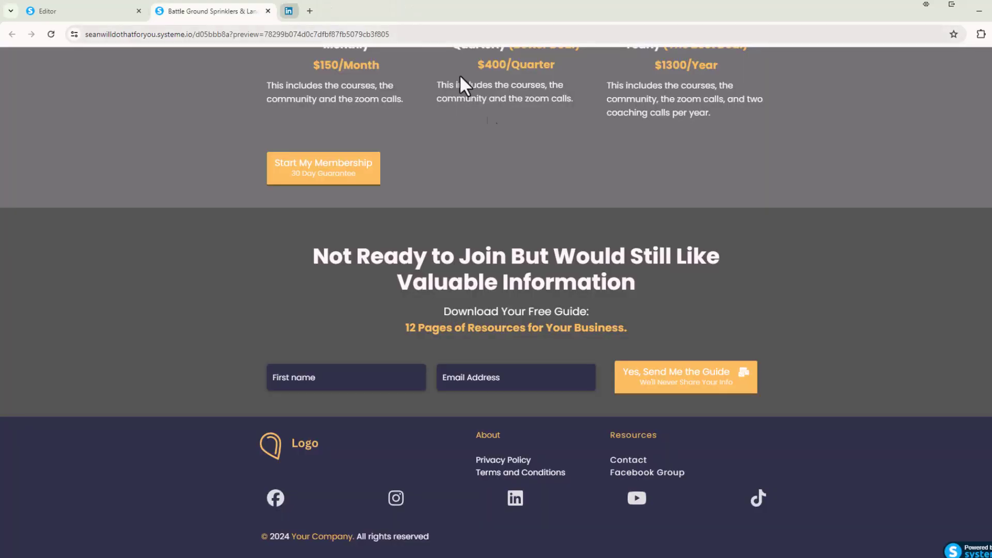
click(637, 499)
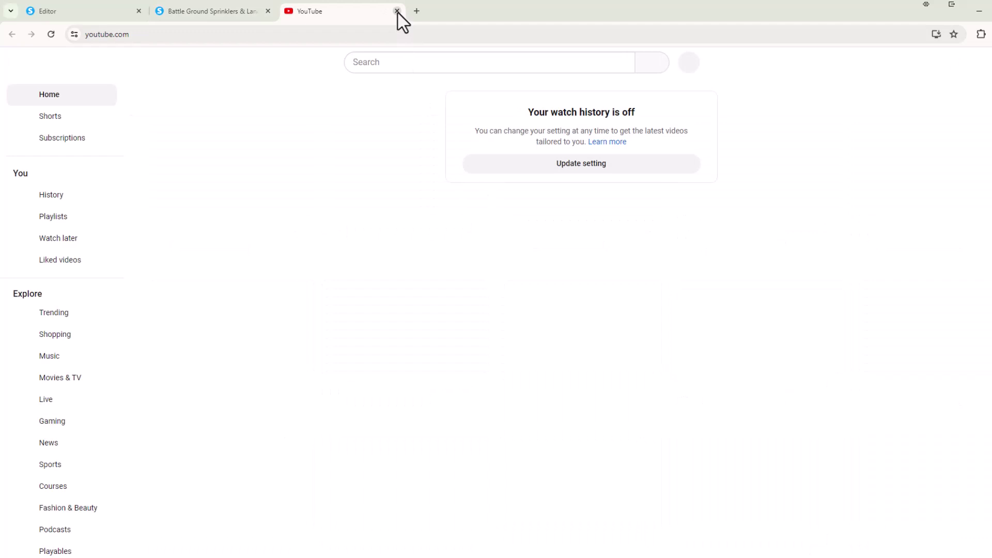
click(397, 11)
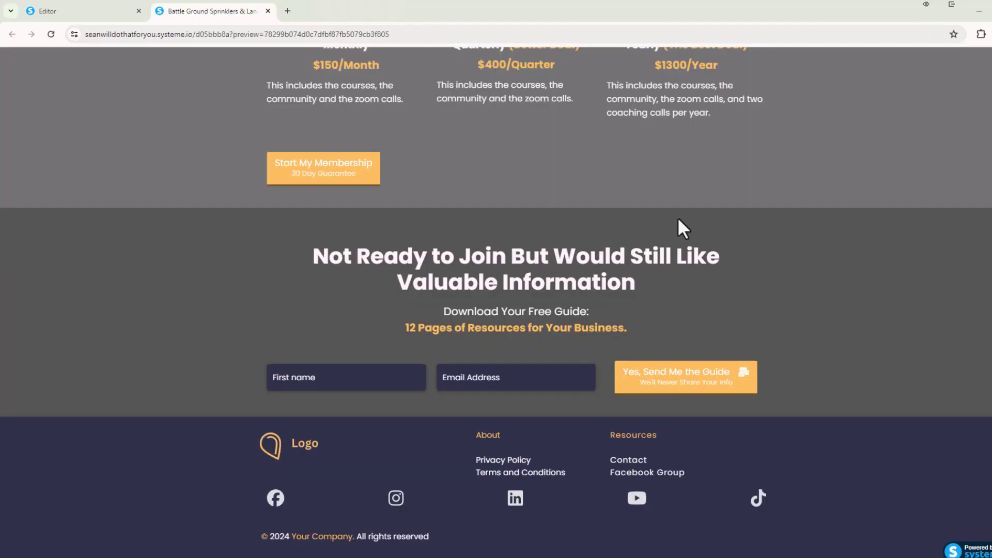
click(760, 508)
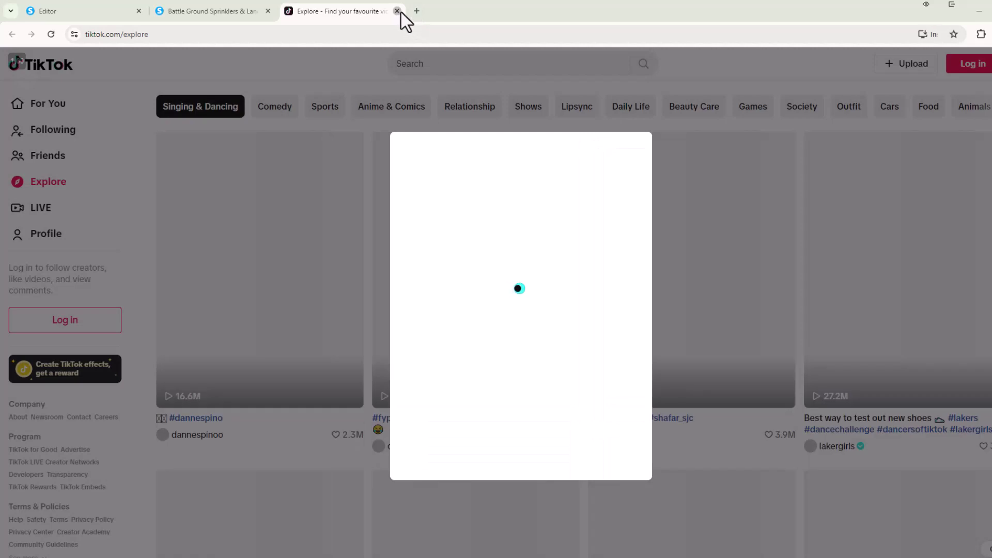
click(397, 11)
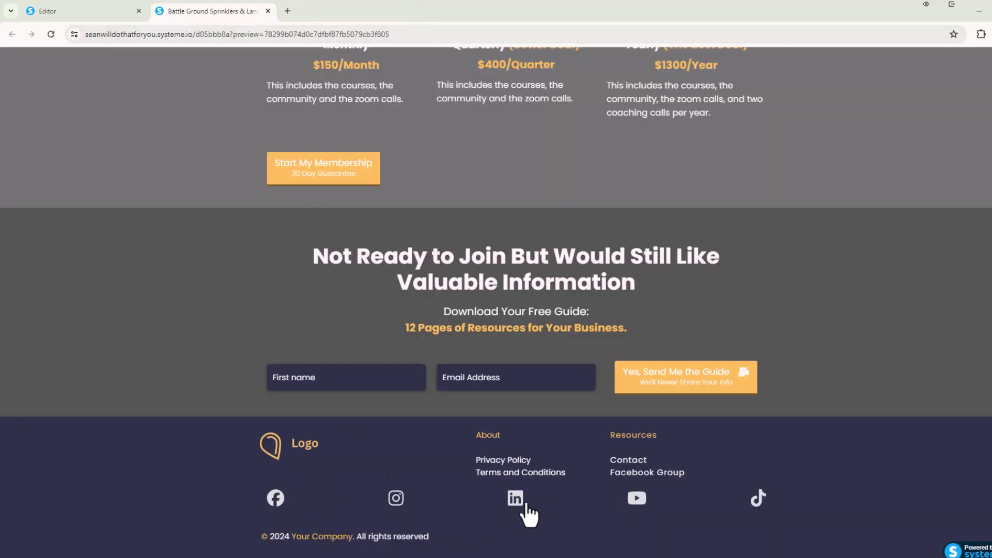
Step: Back in the page editor, select the footer's social icon row to show its Row settings
click(110, 15)
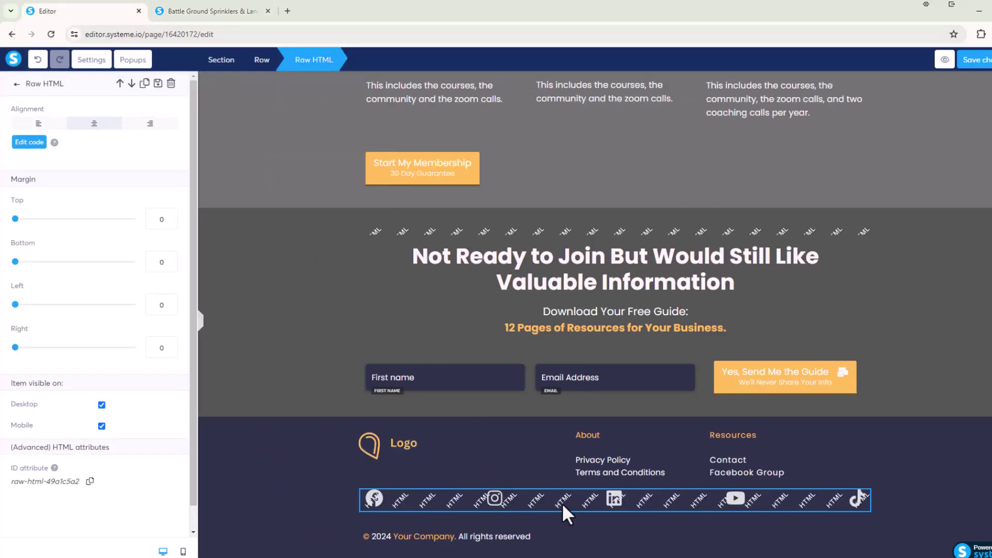
click(540, 500)
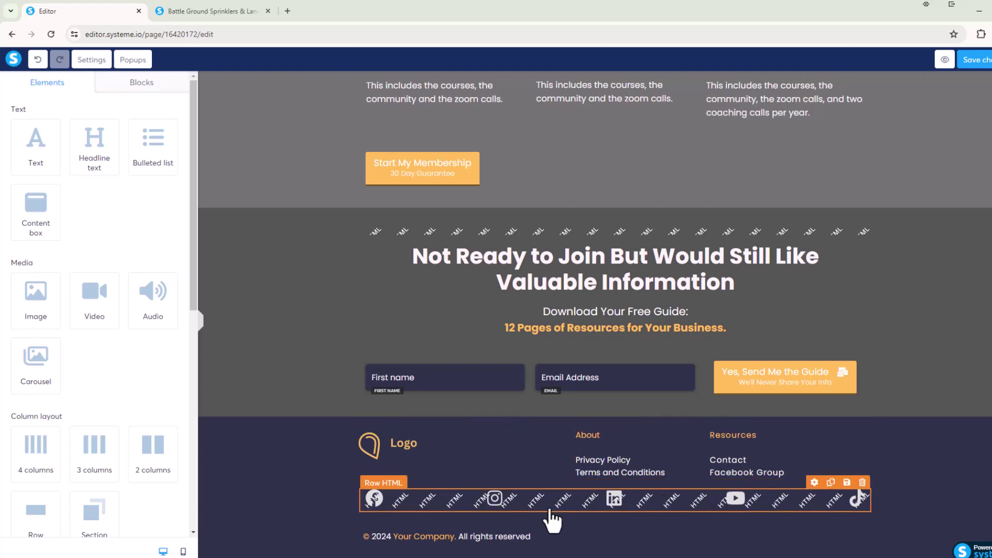
click(484, 498)
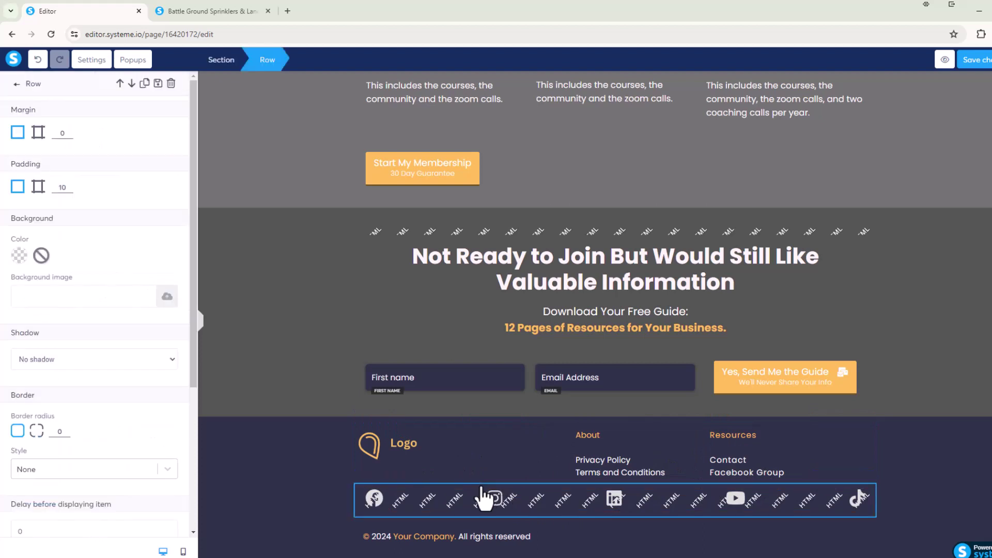
scroll(113, 308, down, 2)
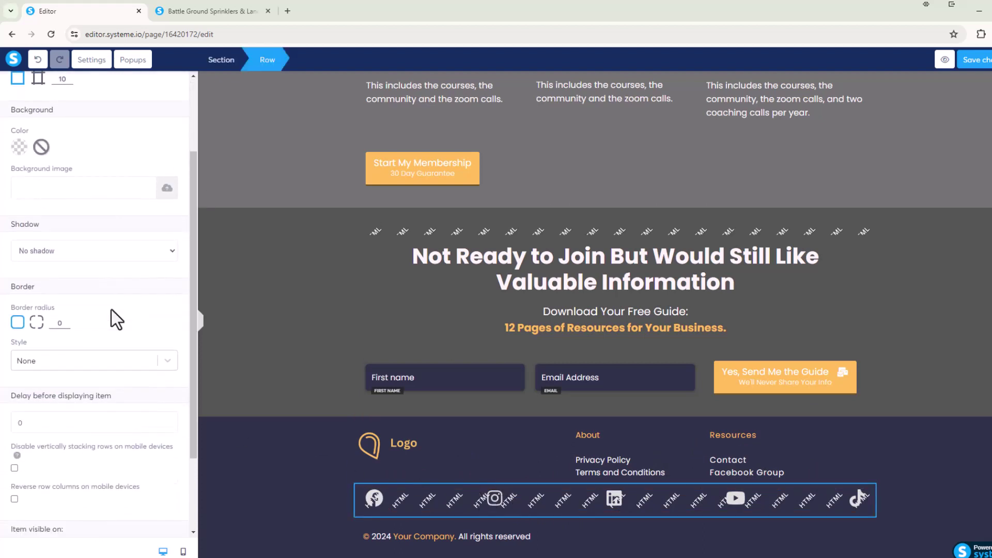
scroll(112, 310, up, 1)
scroll(112, 311, up, 1)
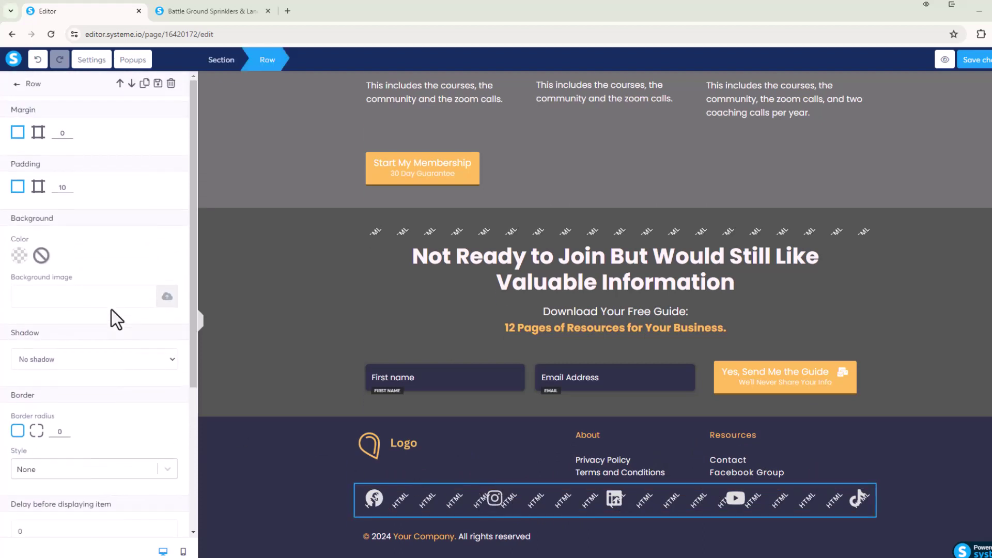
Step: Switch Margin to per-side values and raise the row's top margin to 15
click(39, 132)
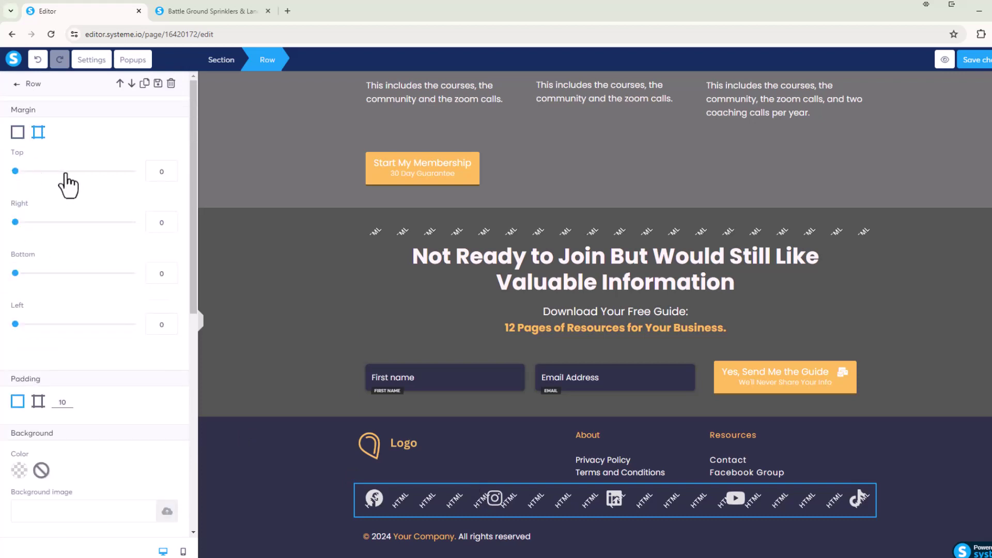
click(171, 169)
click(171, 169)
click(171, 168)
click(171, 168)
click(171, 168)
click(170, 168)
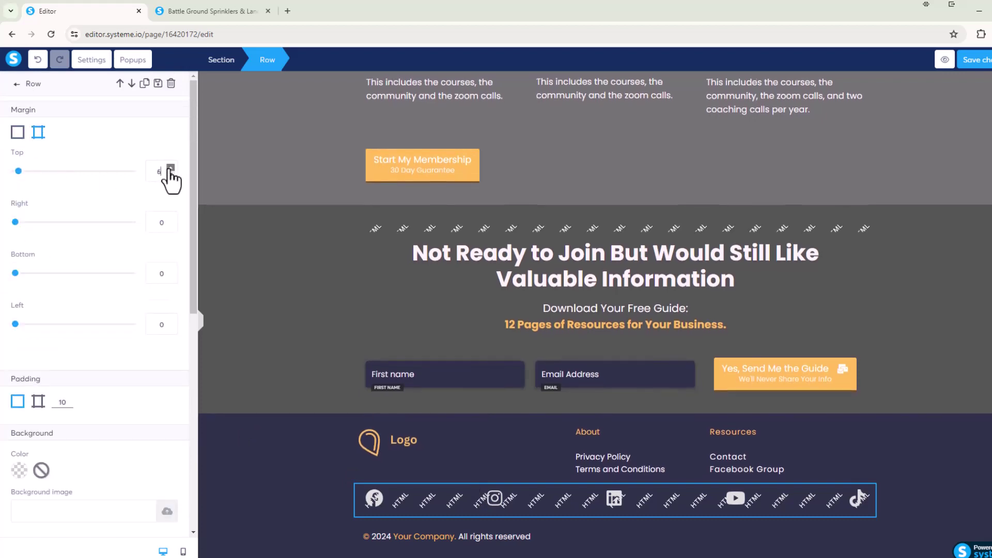
click(171, 168)
click(171, 168)
click(171, 169)
click(171, 169)
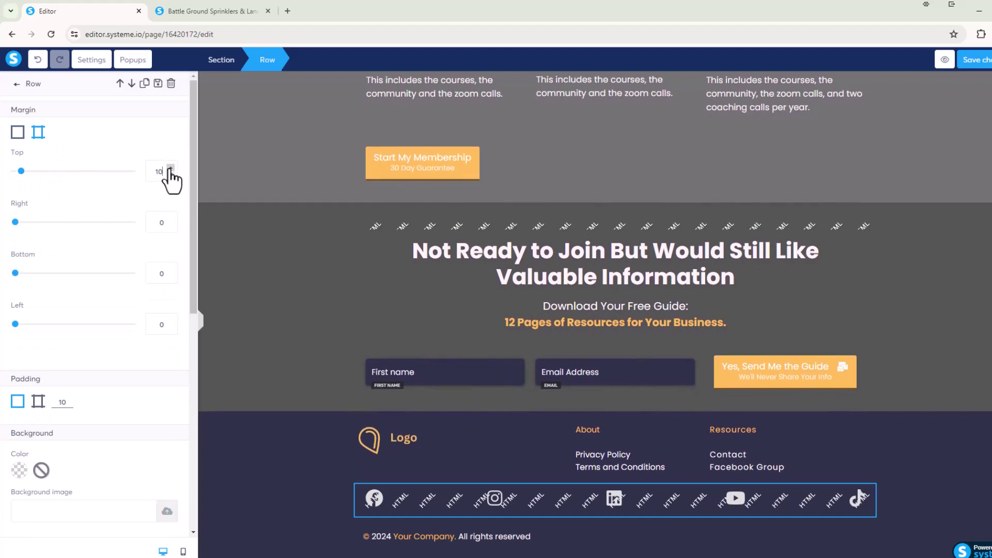
click(170, 169)
click(171, 168)
click(170, 168)
click(170, 168)
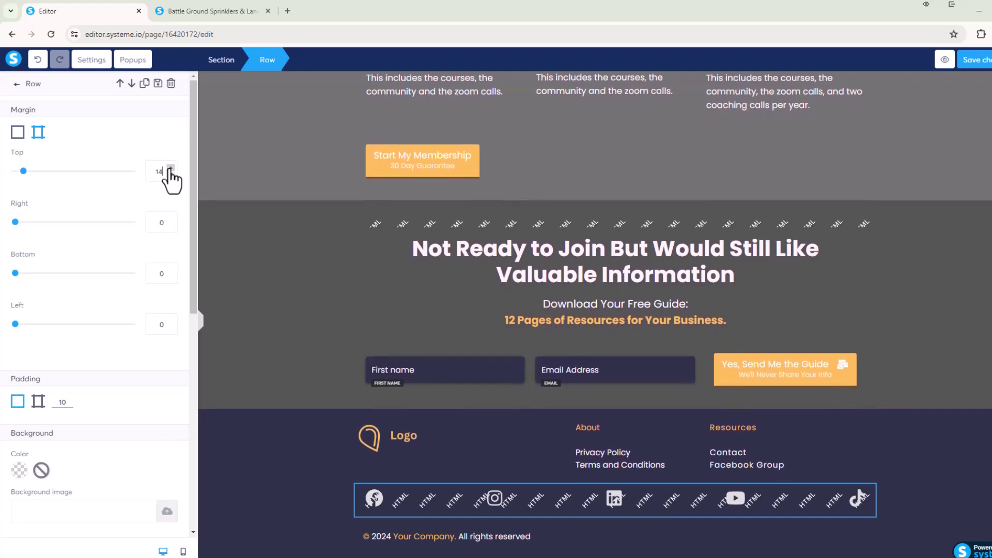
click(171, 169)
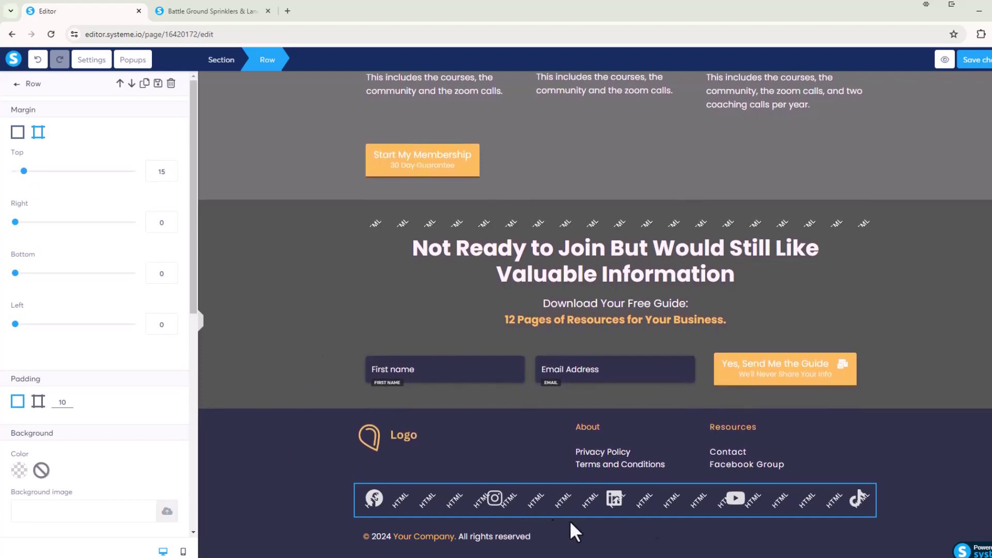
click(934, 473)
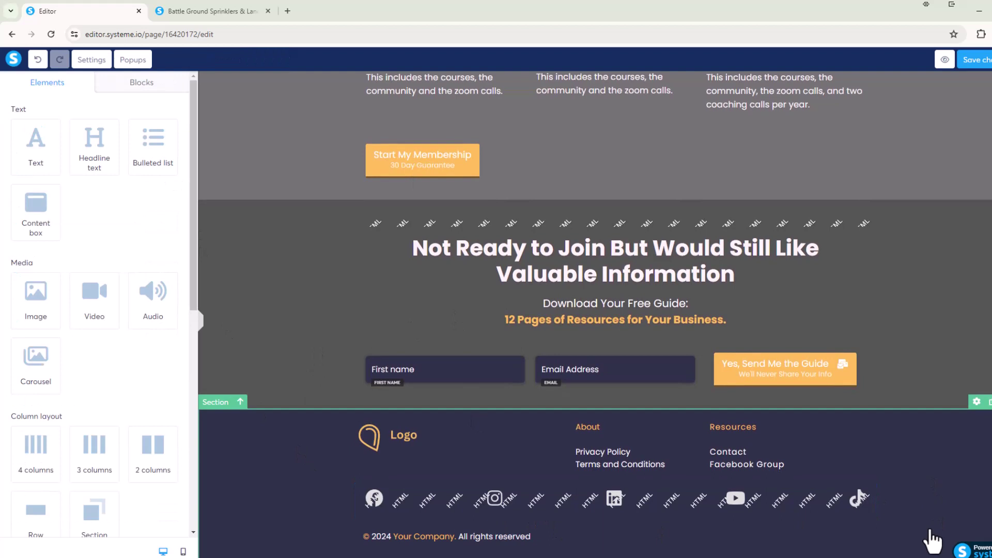
Step: Save the page changes and view the preview scrolled down to the footer icons
click(977, 61)
click(207, 11)
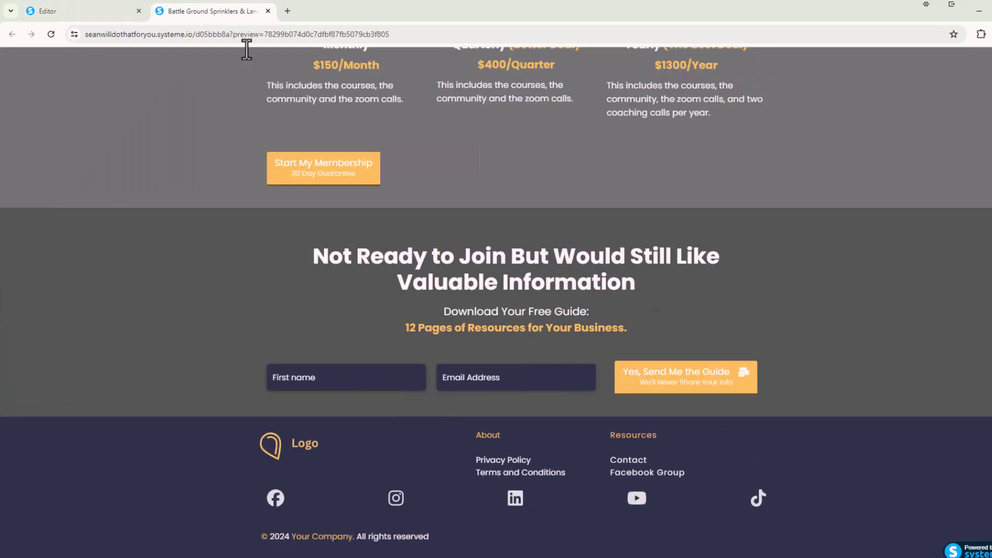
click(99, 10)
click(945, 61)
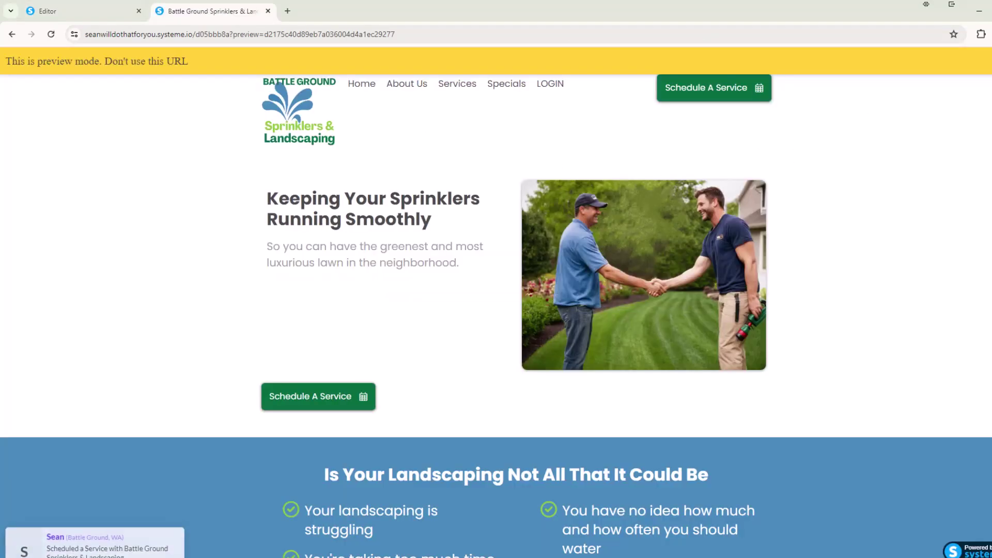
scroll(919, 230, down, 20)
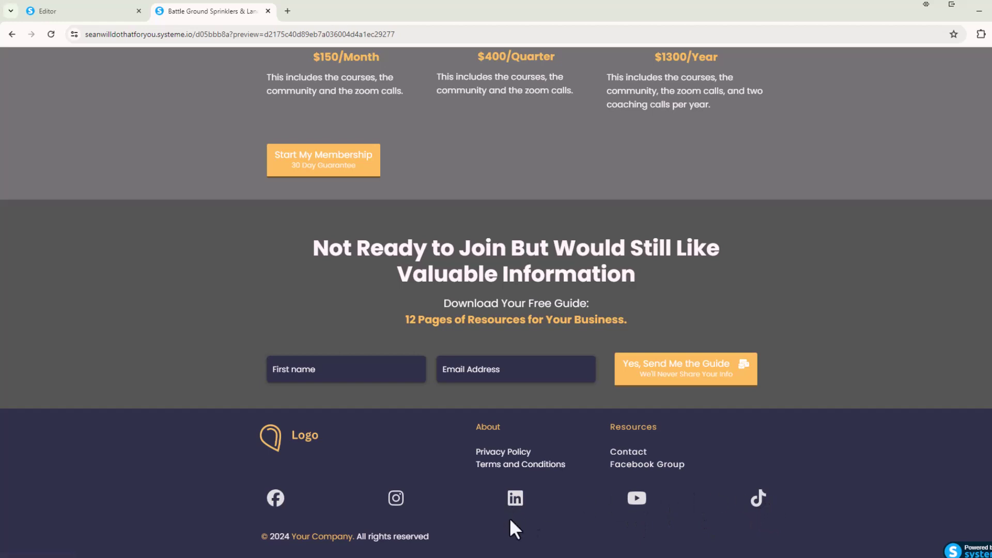
Step: Open Chrome DevTools with the device toolbar and resize the viewport wider, then narrower
right_click(919, 313)
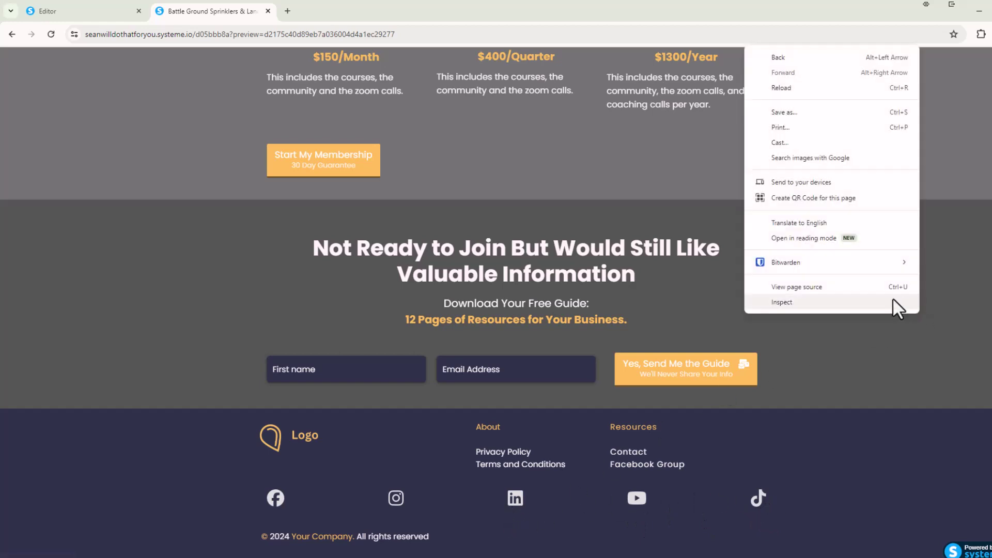
click(842, 302)
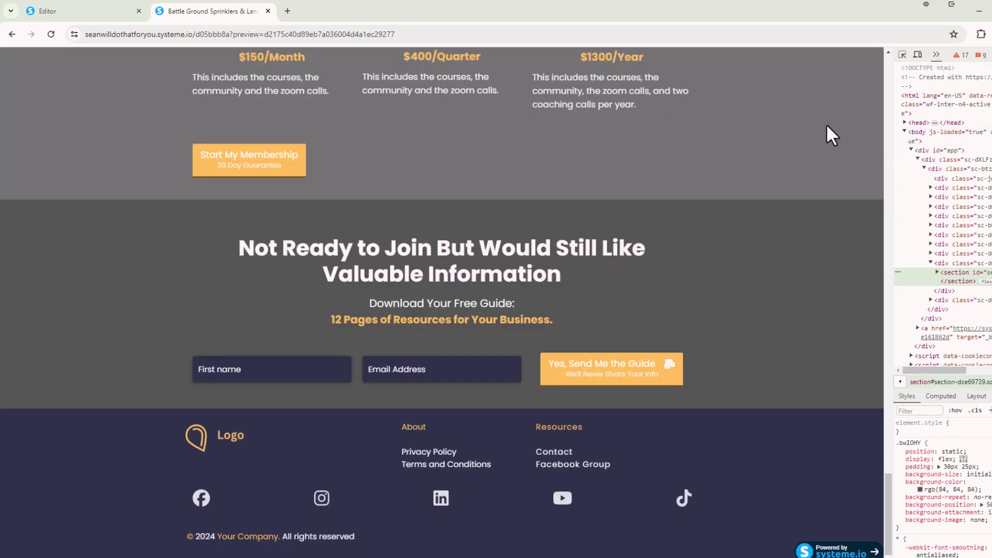
click(918, 55)
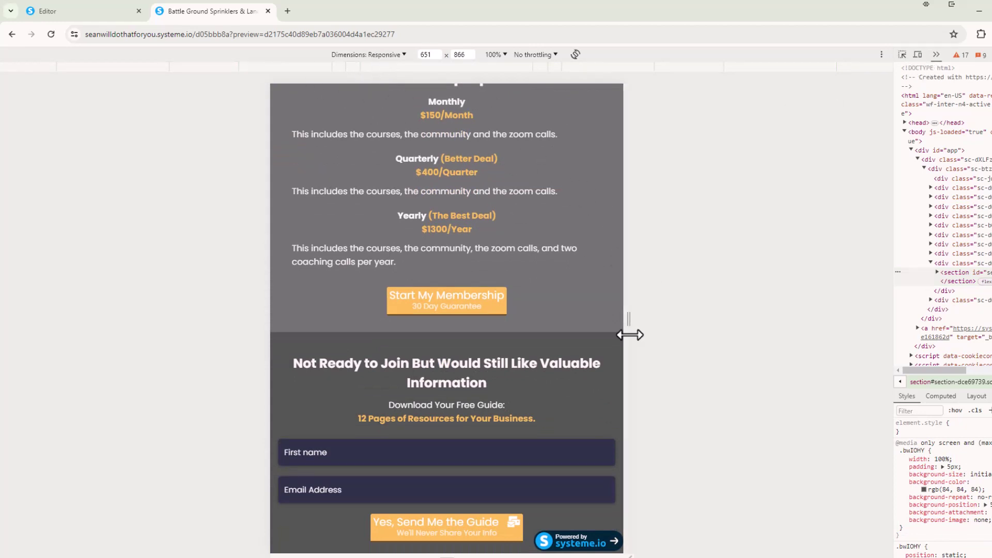
scroll(592, 326, down, 4)
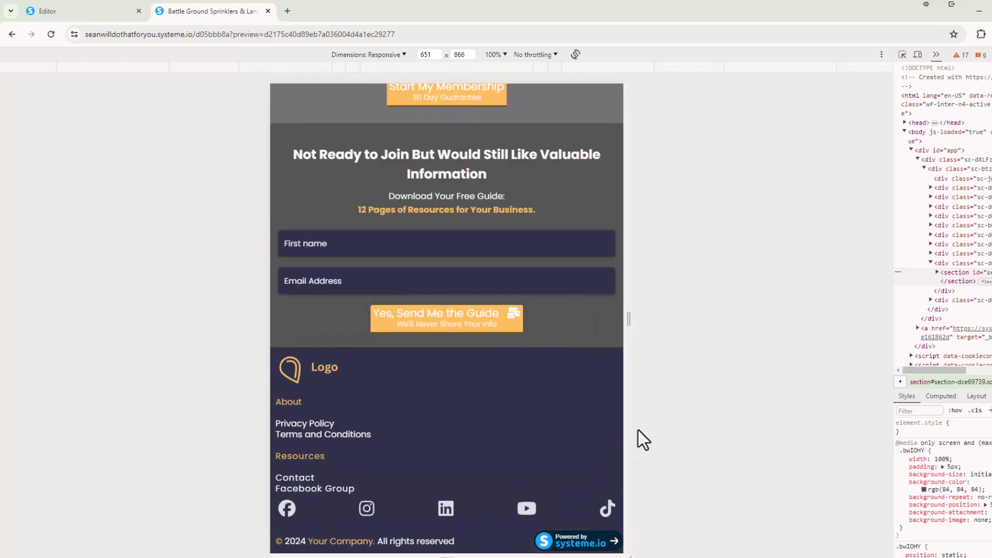
drag(628, 329, 893, 364)
scroll(793, 359, down, 1)
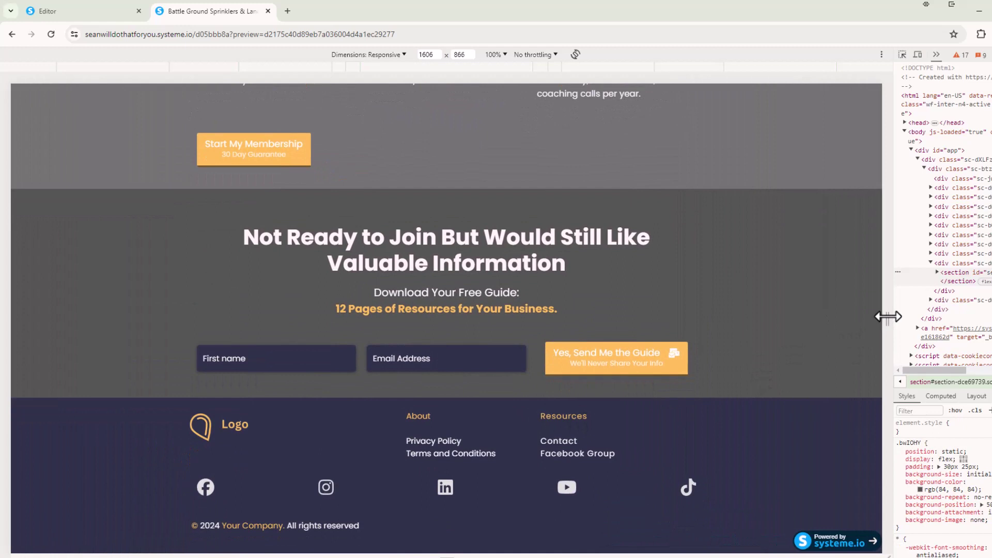
drag(888, 316, 655, 326)
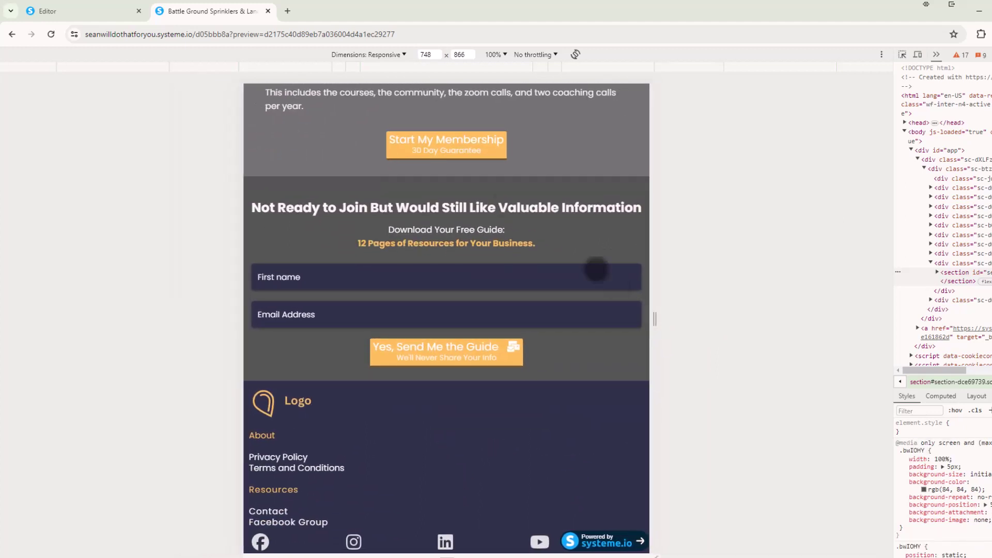
Step: Emulate an iPhone XR to check the footer icons, then close DevTools and return to the editor
click(404, 55)
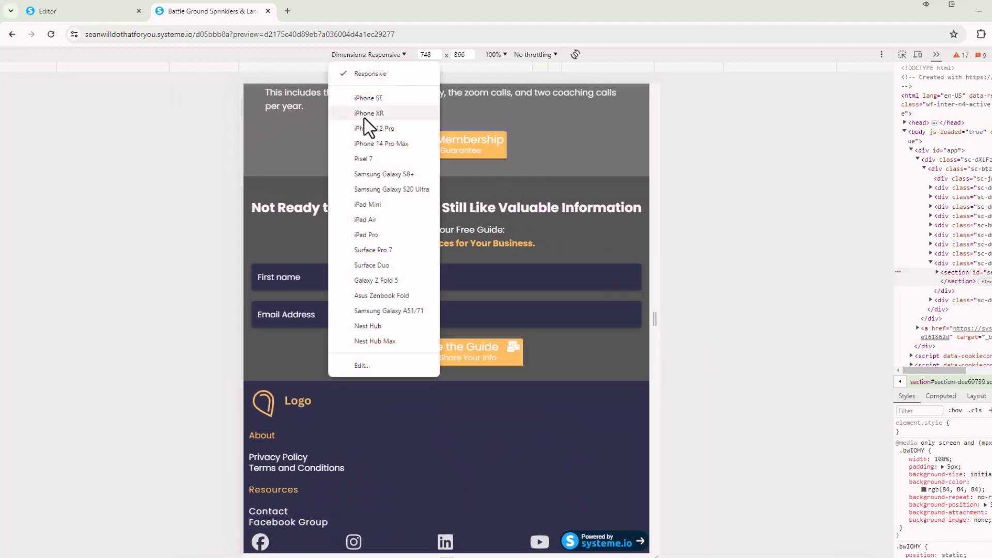
click(364, 118)
scroll(528, 516, down, 1)
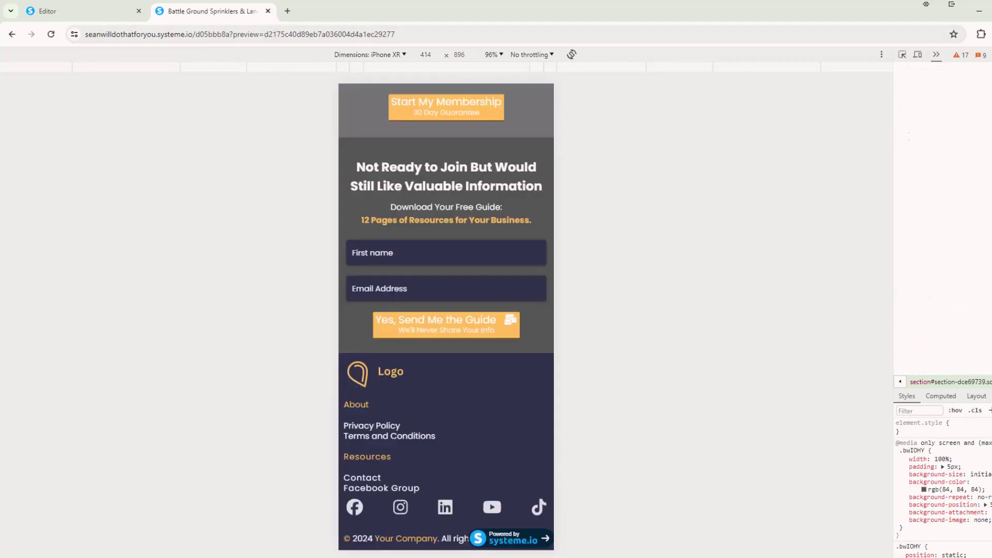
key(F12)
click(94, 12)
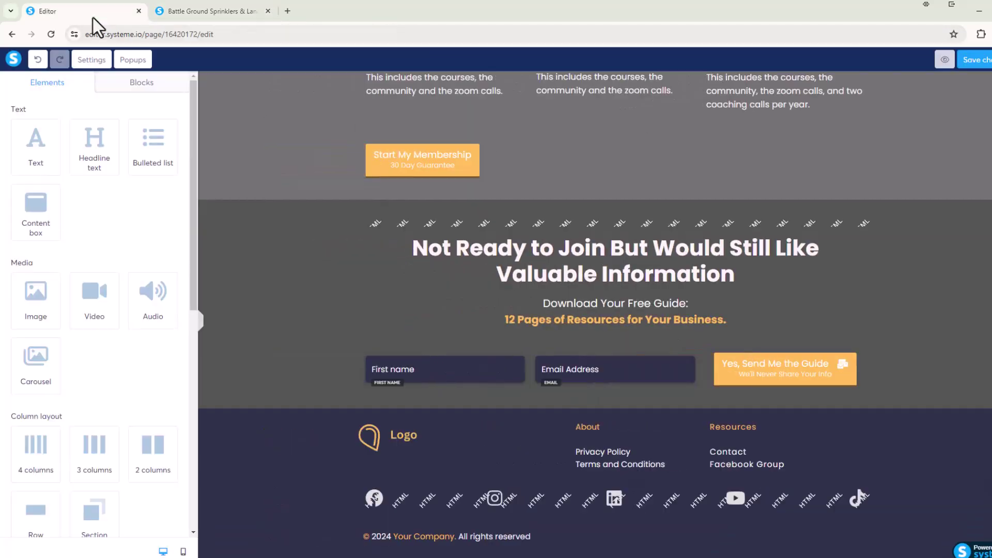
Step: Open the code of the footer's Raw HTML icon row and scroll to its 768px and 480px media-query CSS
click(456, 501)
key(Escape)
click(384, 490)
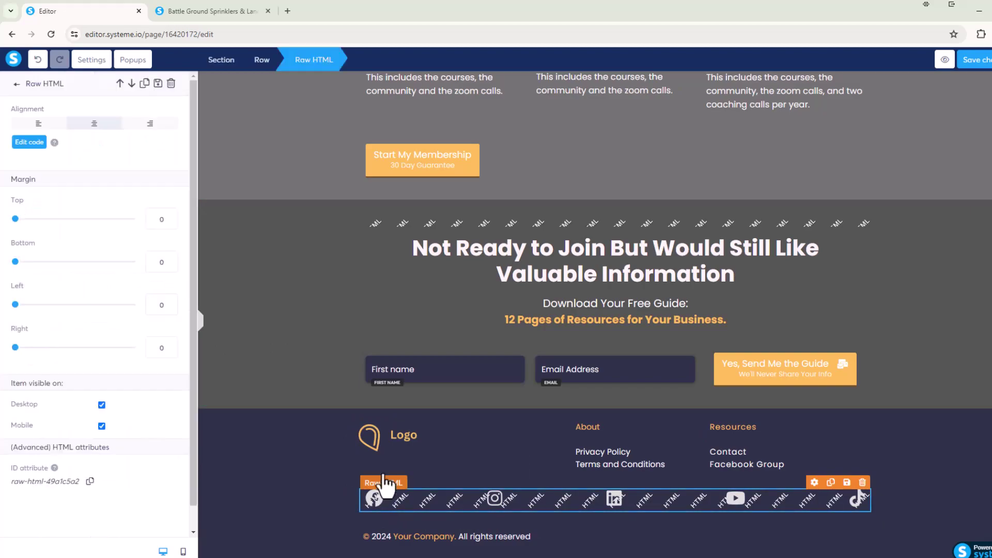
click(32, 142)
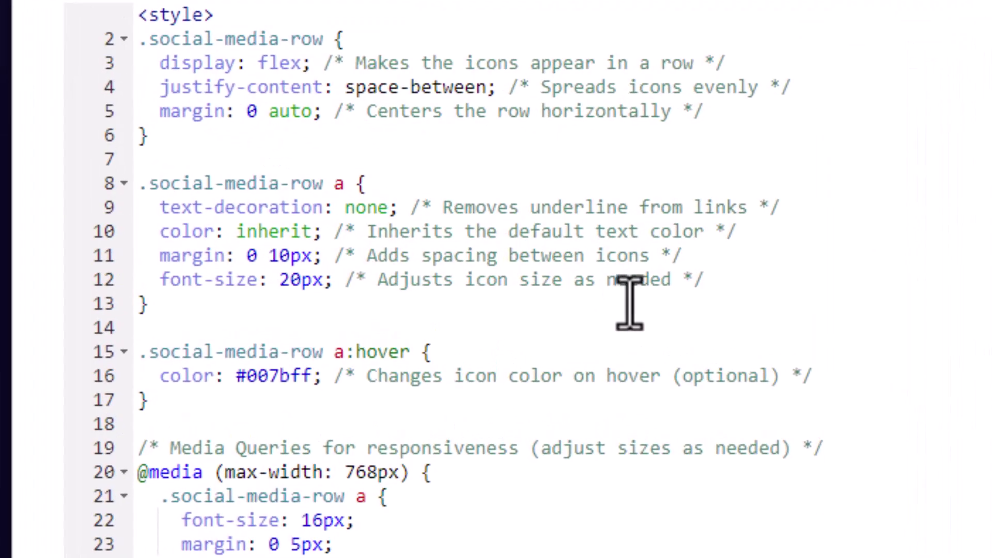
scroll(631, 233, down, 1)
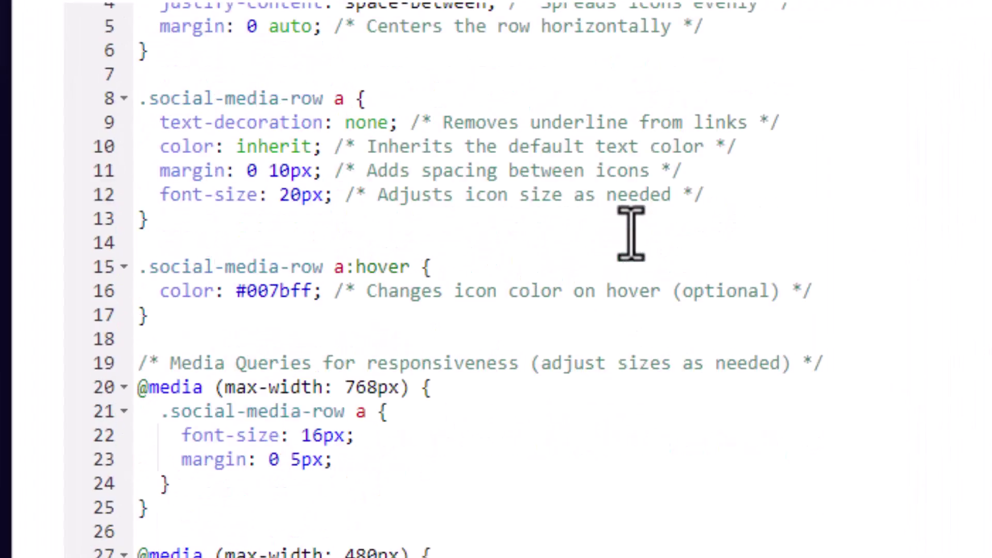
scroll(631, 233, down, 3)
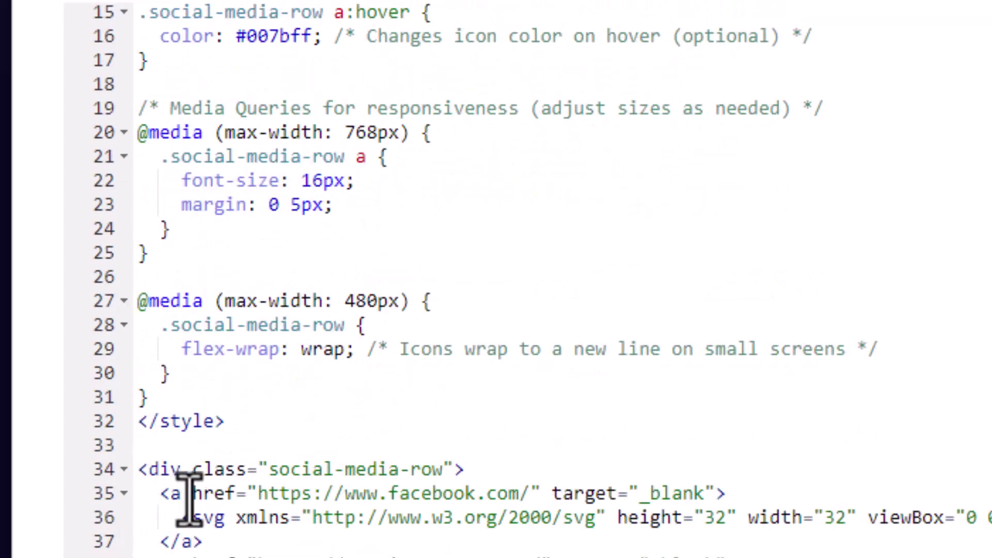
Step: Point out the Facebook and Instagram href URLs in the social-media-row HTML code
click(269, 496)
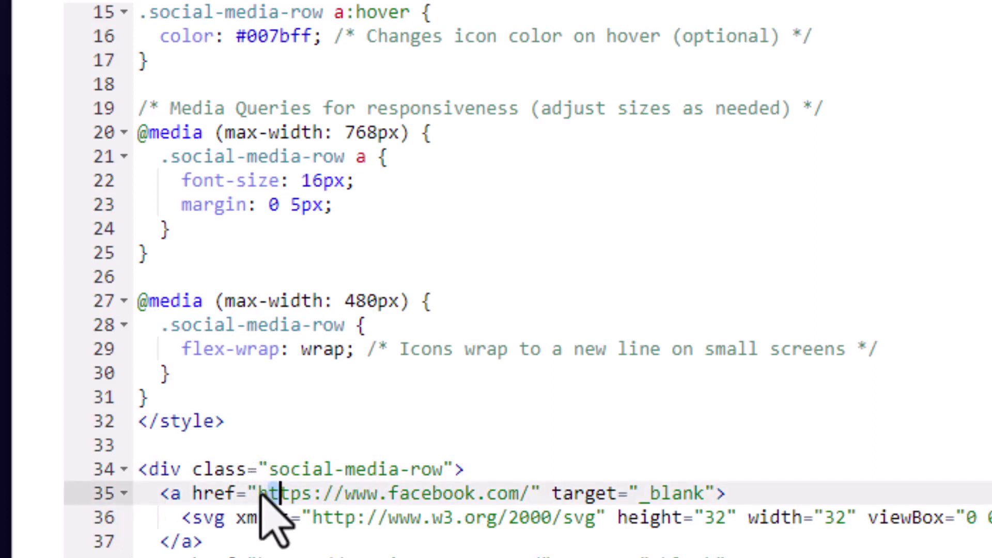
drag(259, 494, 529, 494)
scroll(450, 496, down, 2)
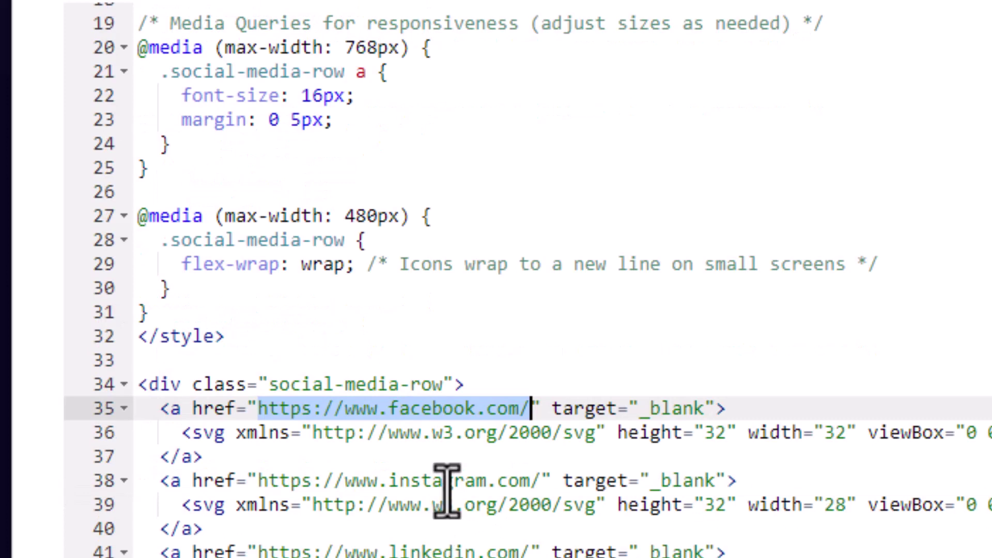
click(434, 408)
click(531, 409)
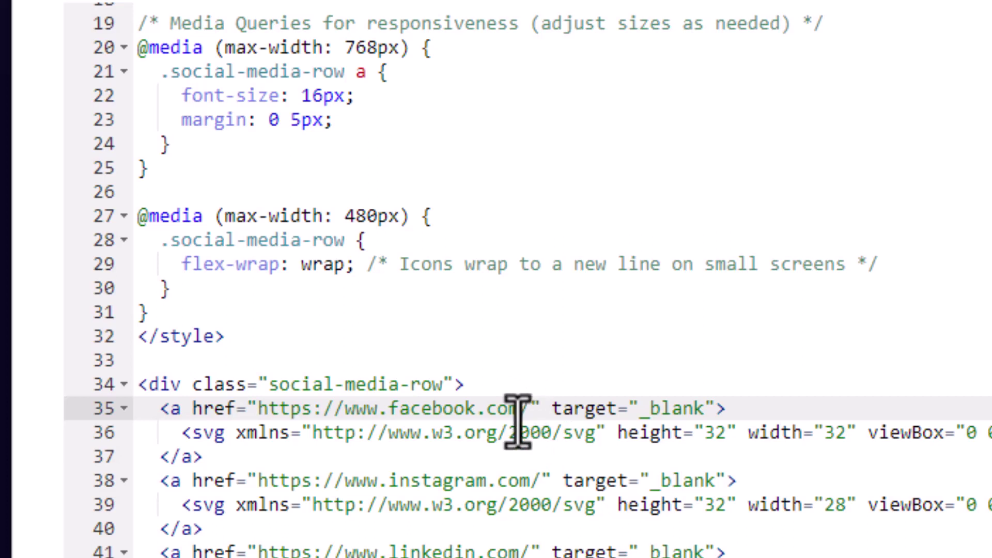
scroll(516, 411, down, 1)
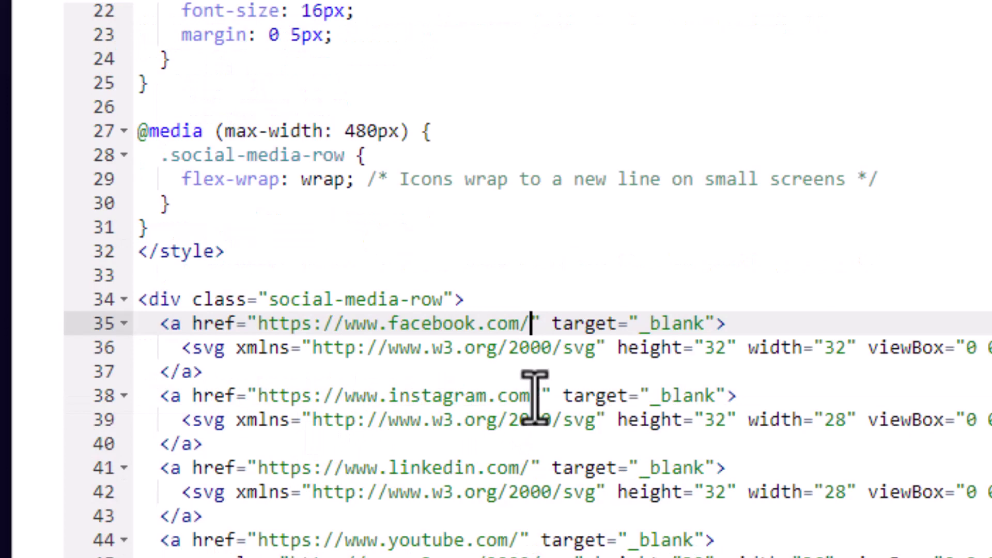
click(542, 397)
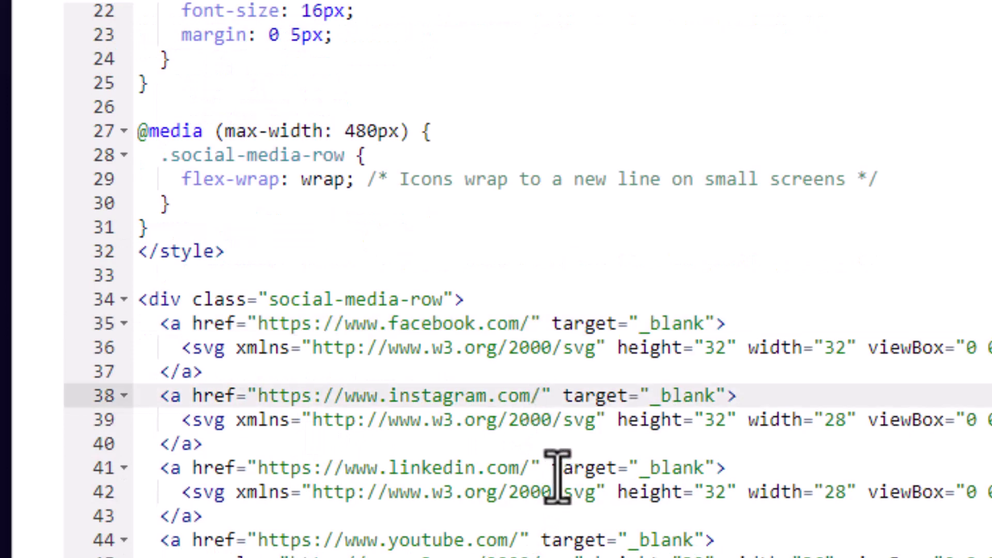